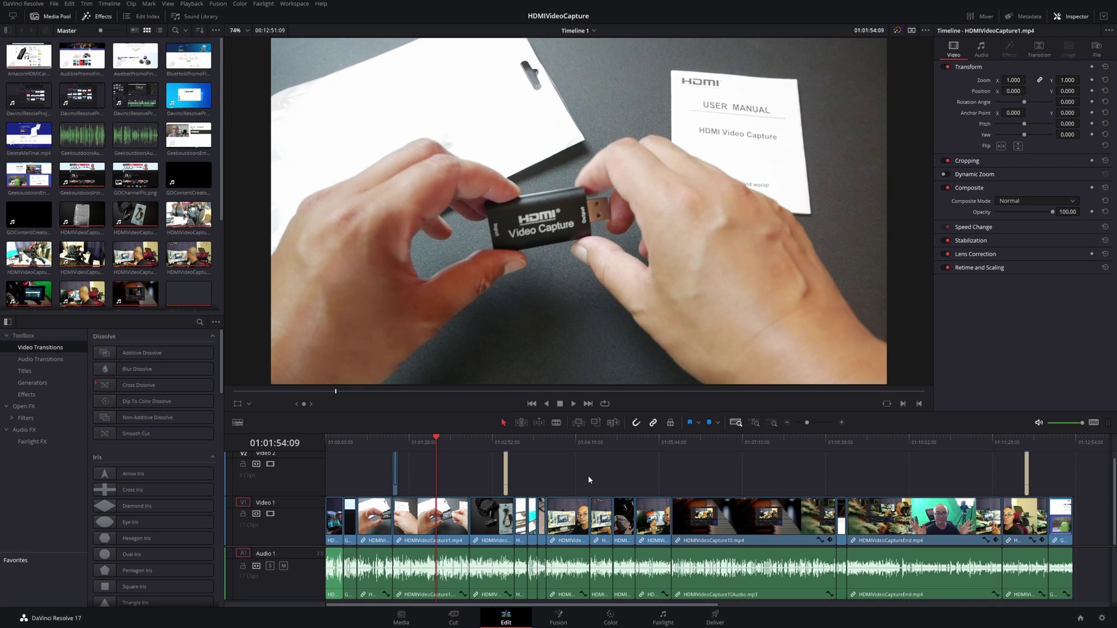
- Park the playhead at 01:02:29:01 on the adapter-package shot in the Edit timeline
{"action": "left_click", "coordinate": [471, 438]}
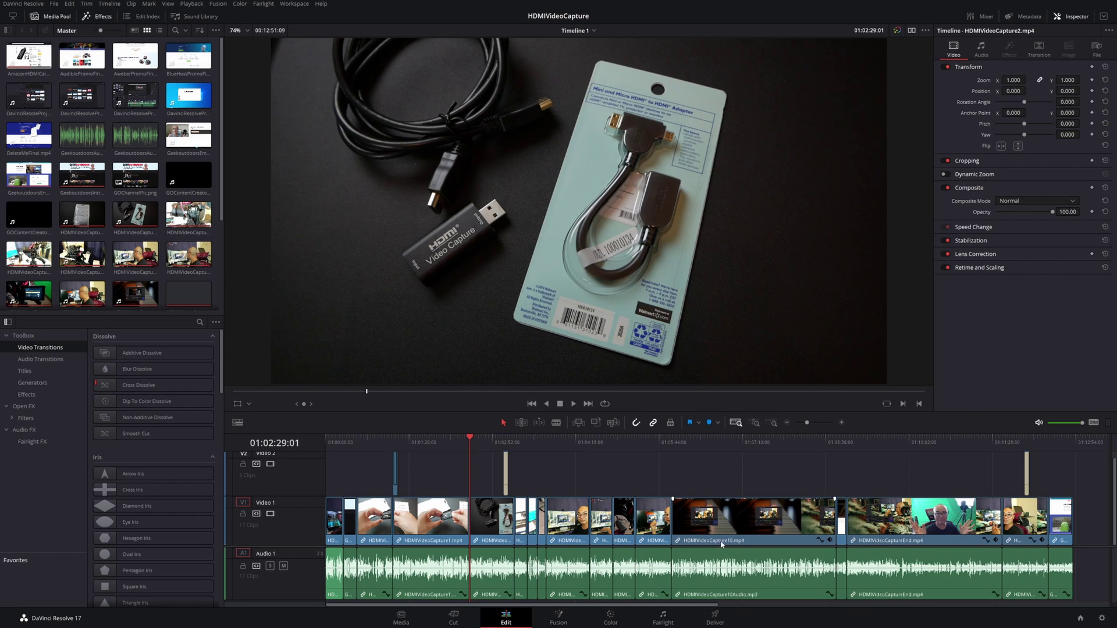
- On the Deliver page, drag the in point to 01:02:29:01 and pull the out point earlier for a short render range
{"action": "left_click", "coordinate": [717, 620]}
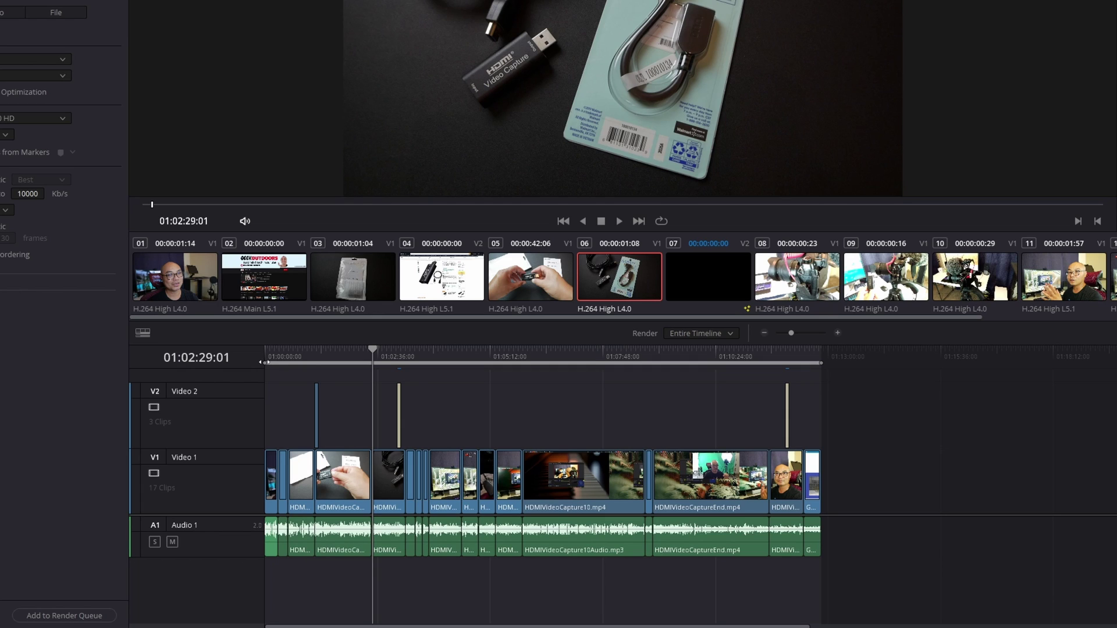
{"action": "left_click_drag", "start_coordinate": [263, 362], "coordinate": [372, 370]}
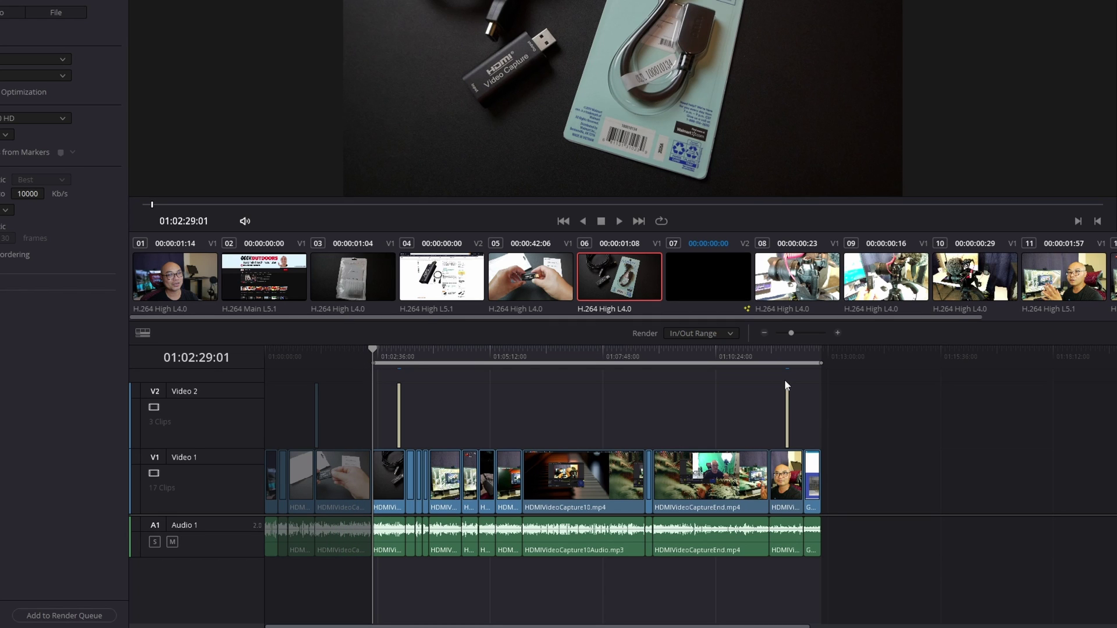
{"action": "left_click_drag", "start_coordinate": [820, 362], "coordinate": [770, 364]}
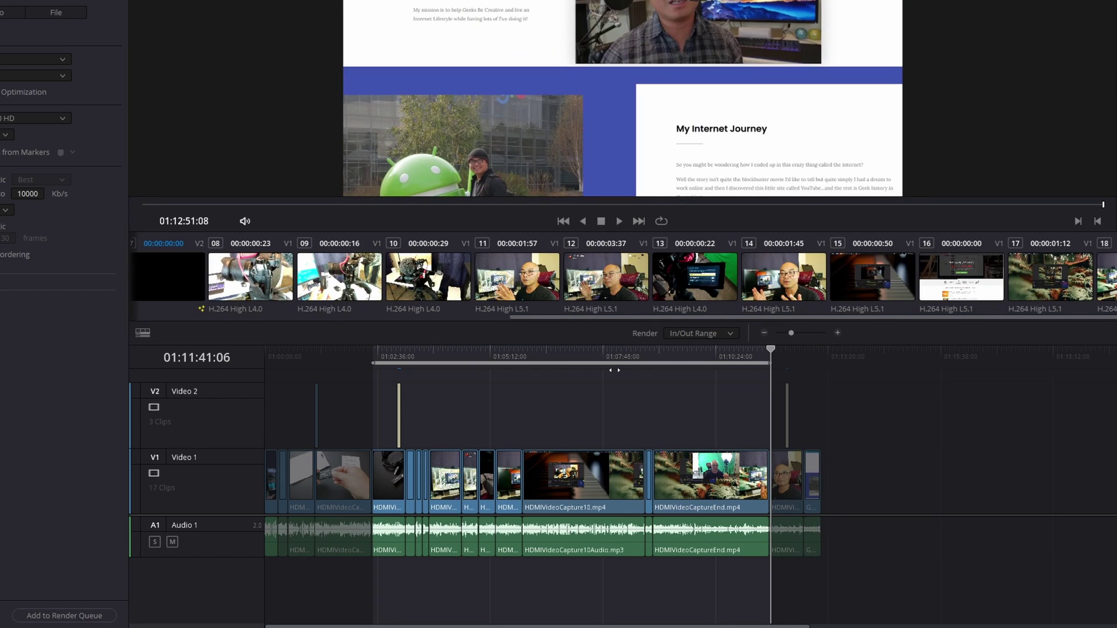
{"action": "left_click_drag", "start_coordinate": [615, 370], "coordinate": [503, 364]}
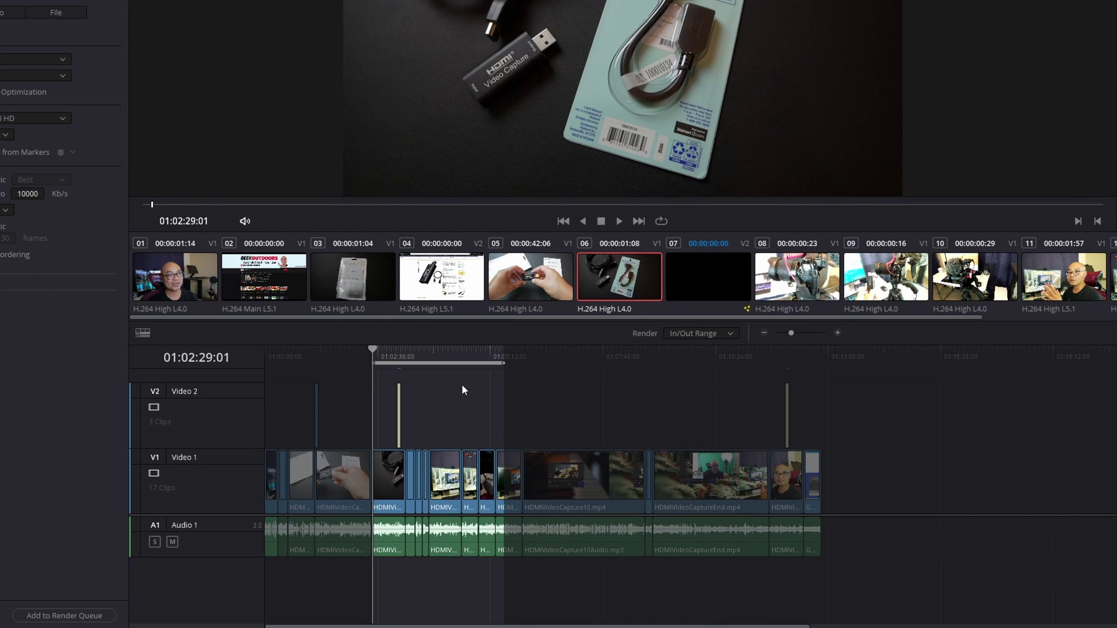
{"action": "left_click", "coordinate": [81, 616]}
- Switch the Render dropdown from In/Out Range to Entire Timeline
{"action": "left_click", "coordinate": [717, 336]}
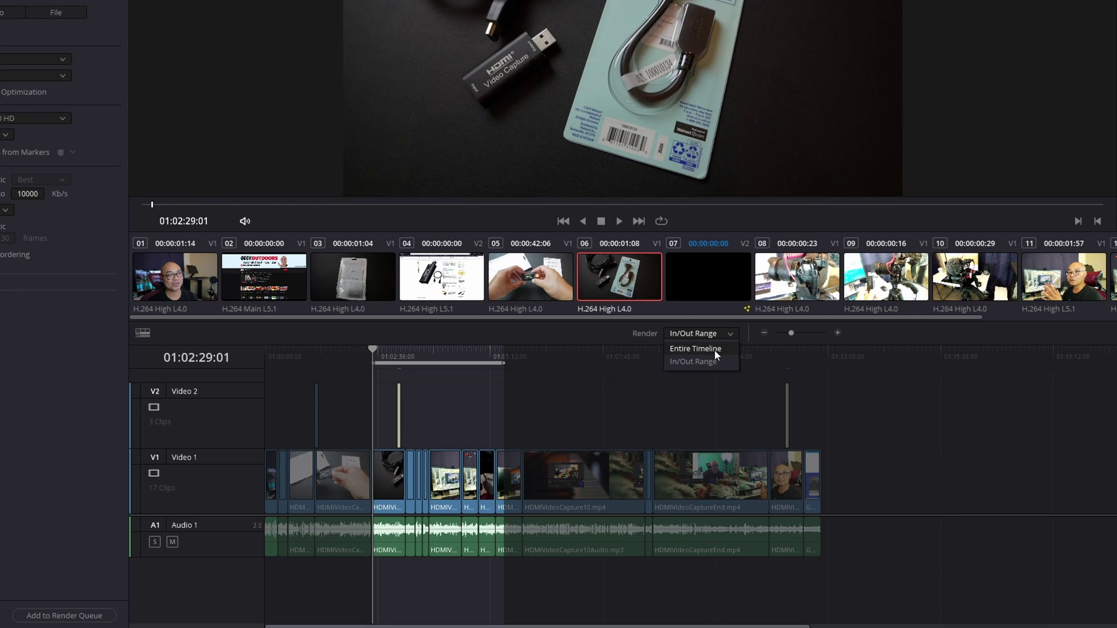
{"action": "left_click", "coordinate": [703, 405]}
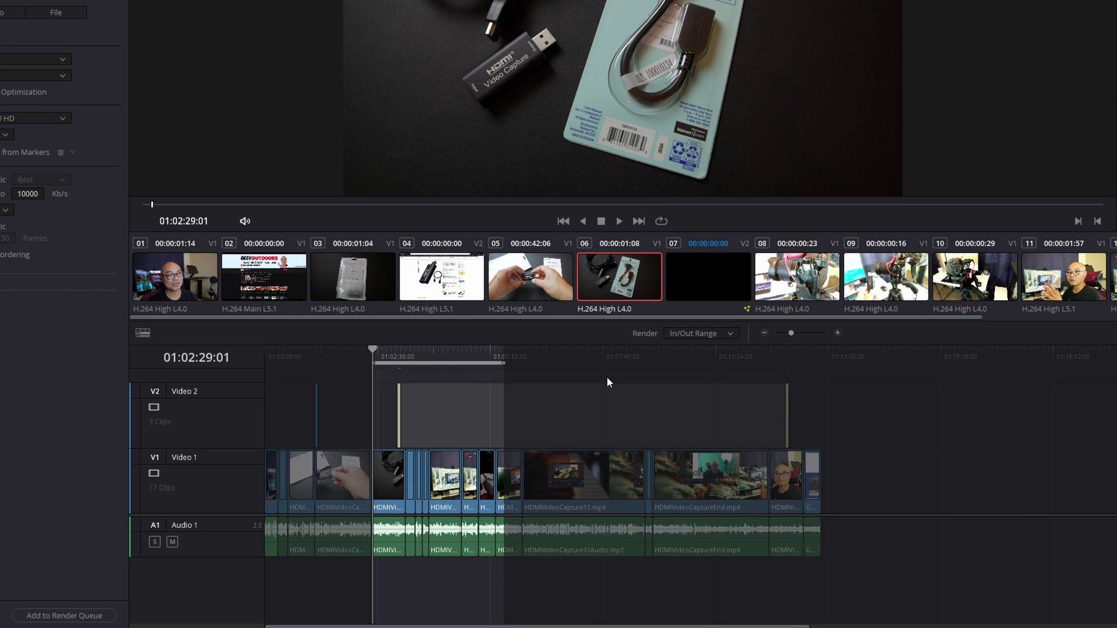
{"action": "left_click", "coordinate": [718, 334]}
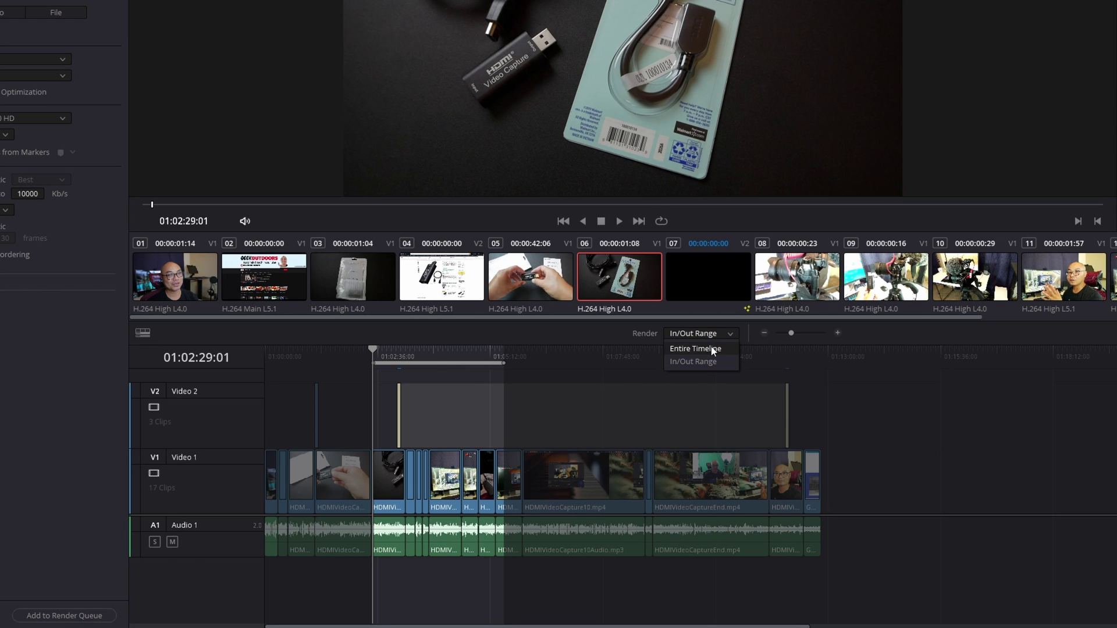
{"action": "left_click", "coordinate": [712, 349]}
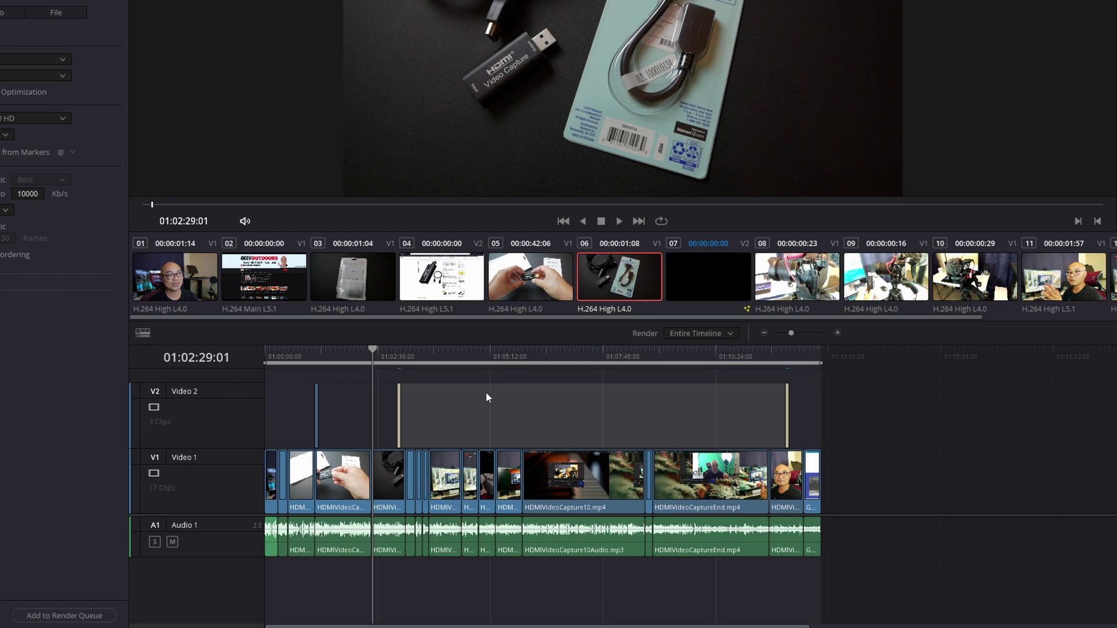
- Mark an in point at 01:01:45:06 and an out point at 01:05:40:03 from the ruler's right-click menu
{"action": "left_click", "coordinate": [342, 356]}
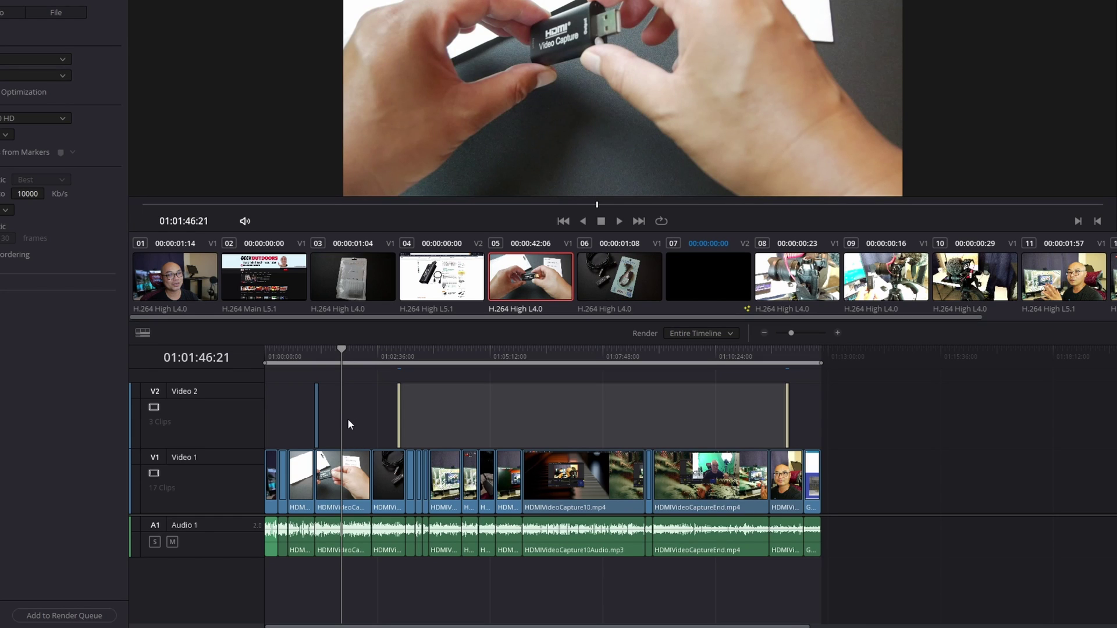
{"action": "right_click", "coordinate": [341, 348]}
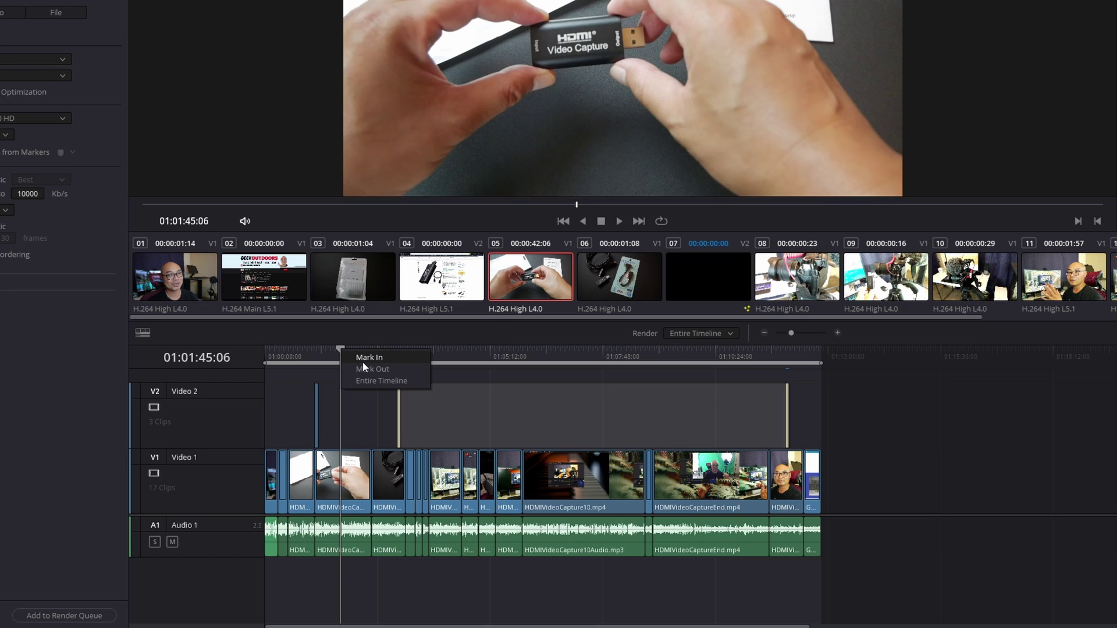
{"action": "left_click", "coordinate": [364, 358]}
{"action": "left_click", "coordinate": [511, 351]}
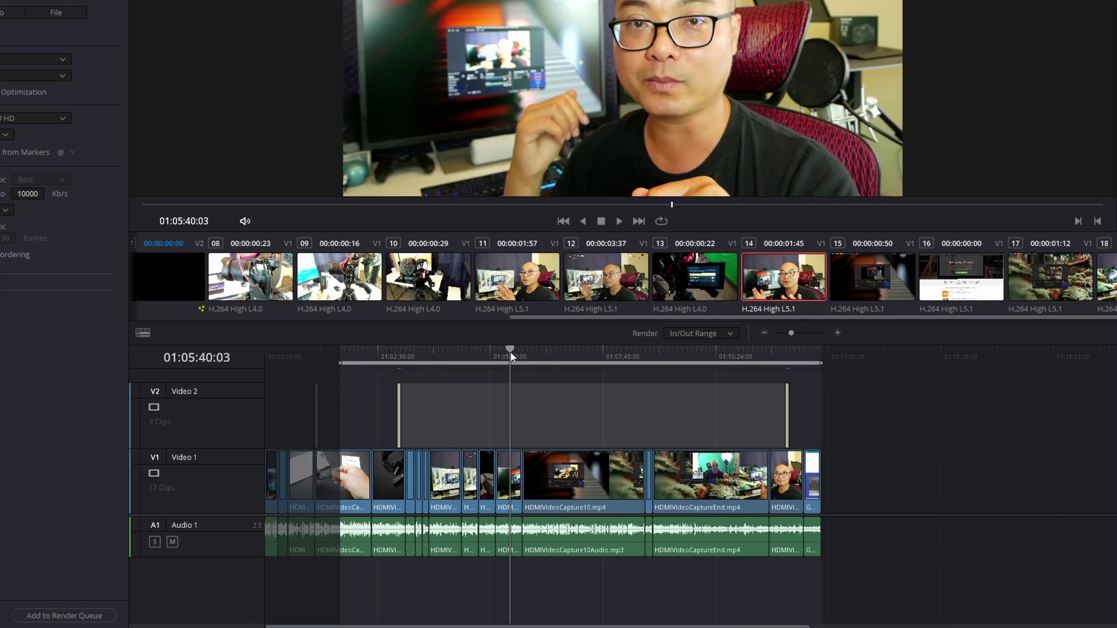
{"action": "right_click", "coordinate": [511, 352]}
{"action": "left_click", "coordinate": [542, 372]}
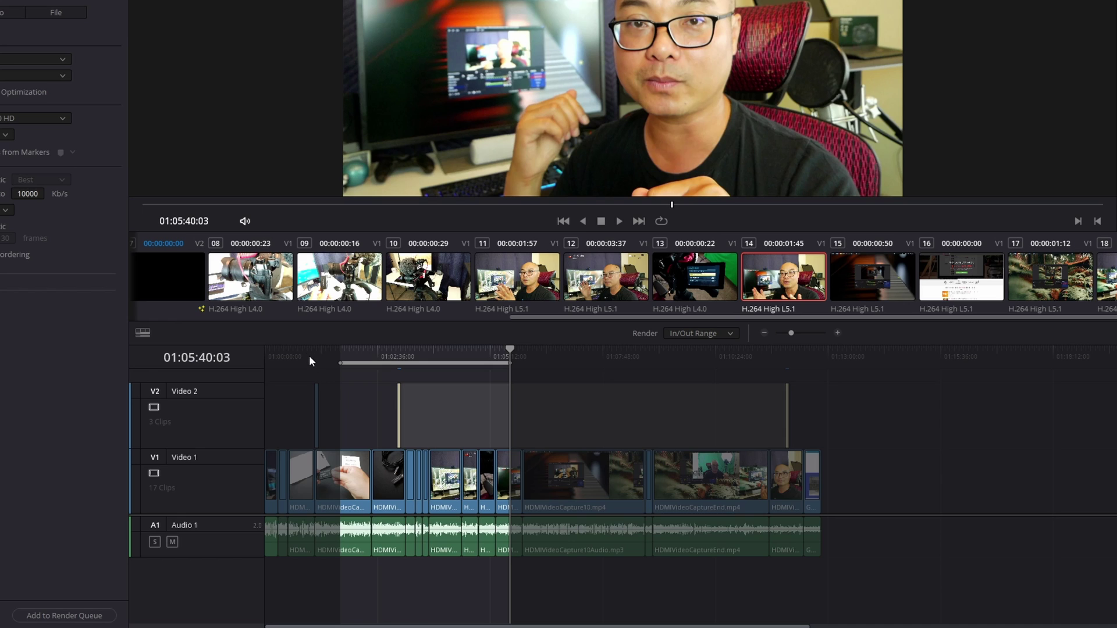
- Move the in point to 01:00:32:13 and the out point to 01:07:04:08 with I and O
{"action": "left_click", "coordinate": [288, 348]}
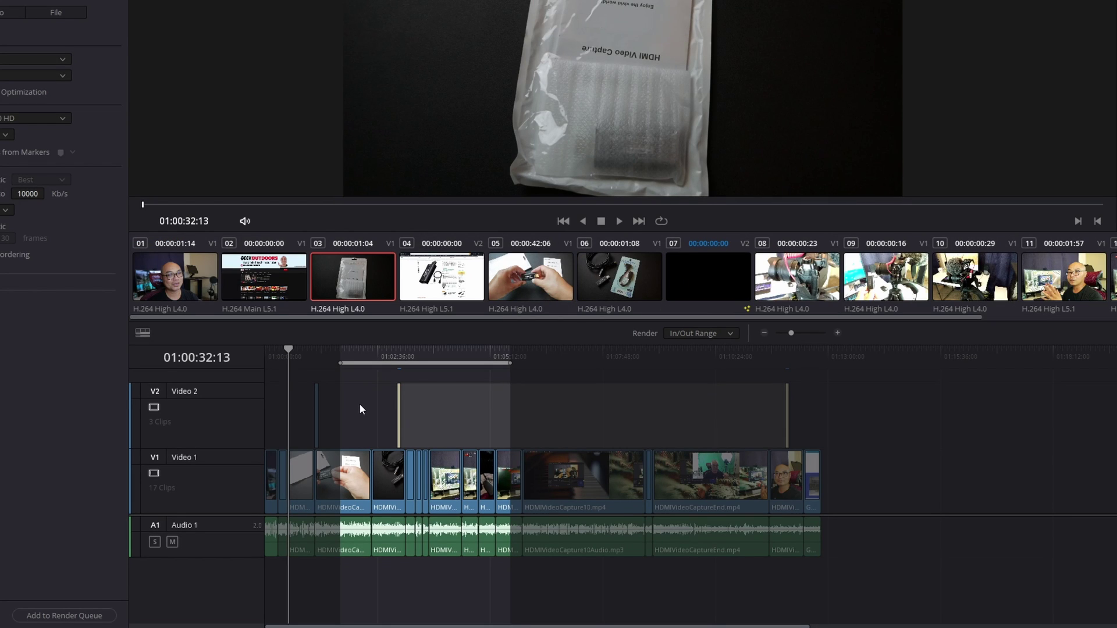
{"action": "key", "text": "i"}
{"action": "left_click", "coordinate": [571, 353]}
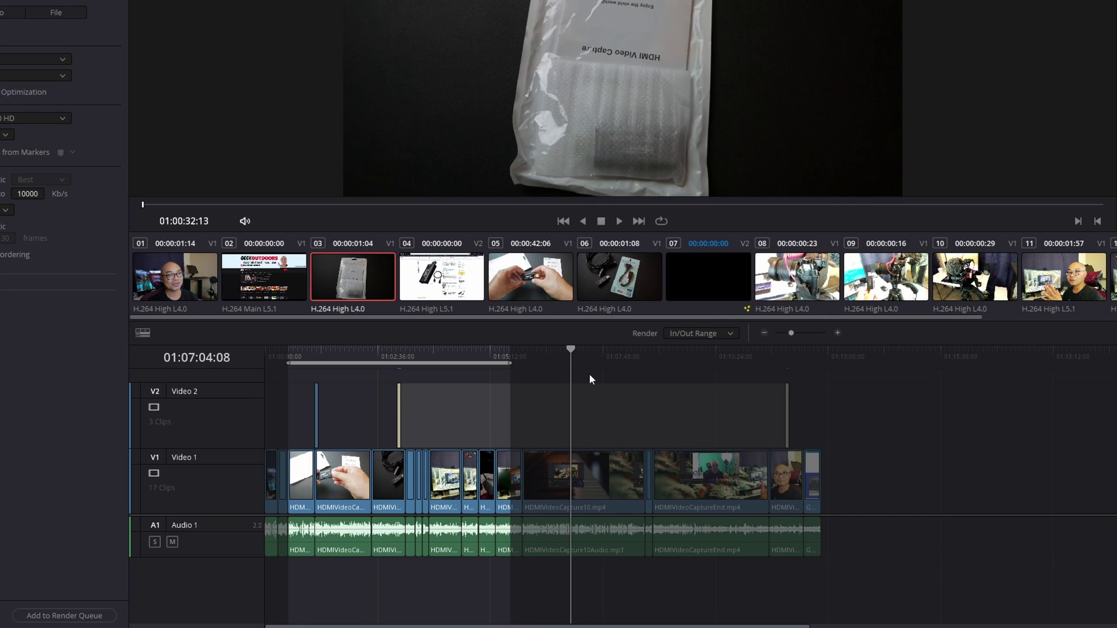
{"action": "key", "text": "o"}
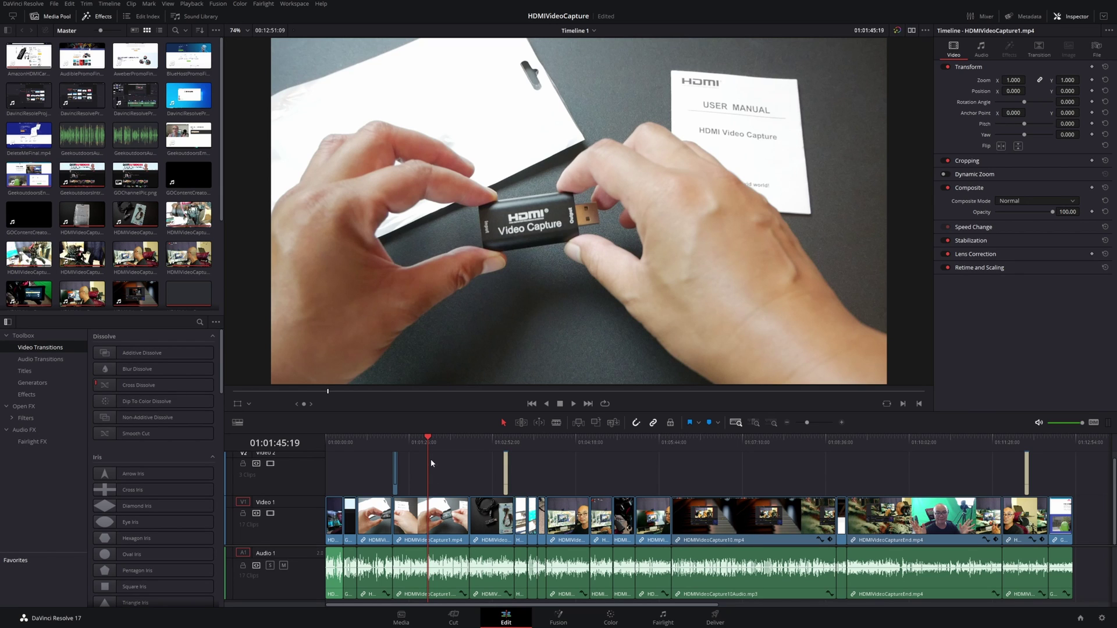
- Mark in at 01:01:47:04 and out at 01:05:08:00, confirm In/Out Range on Deliver, then return to Edit
{"action": "right_click", "coordinate": [430, 441]}
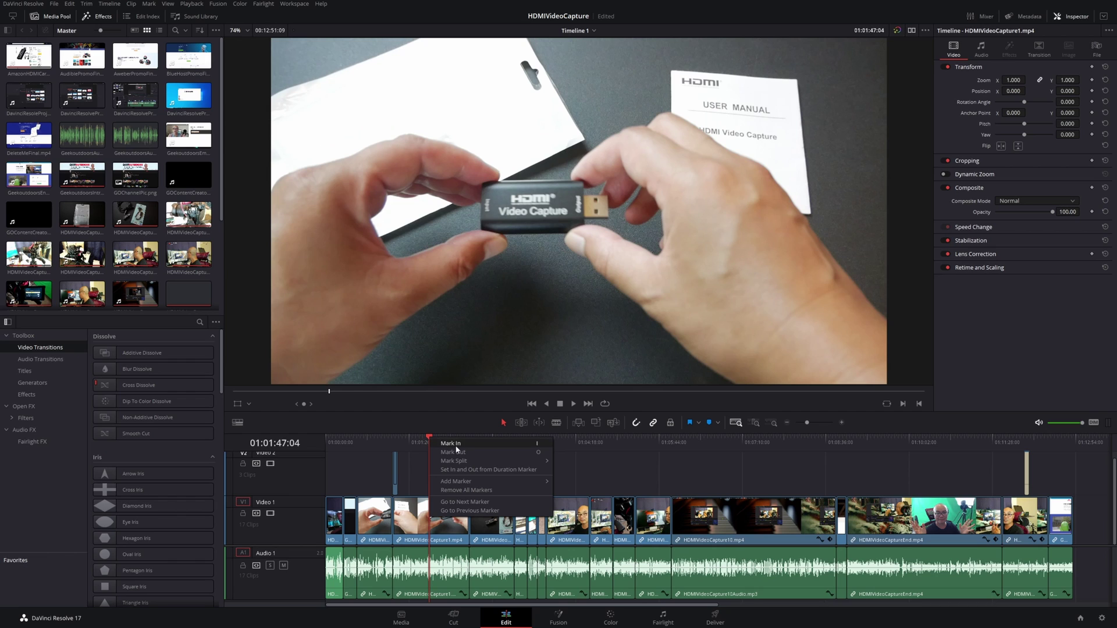
{"action": "left_click", "coordinate": [421, 455]}
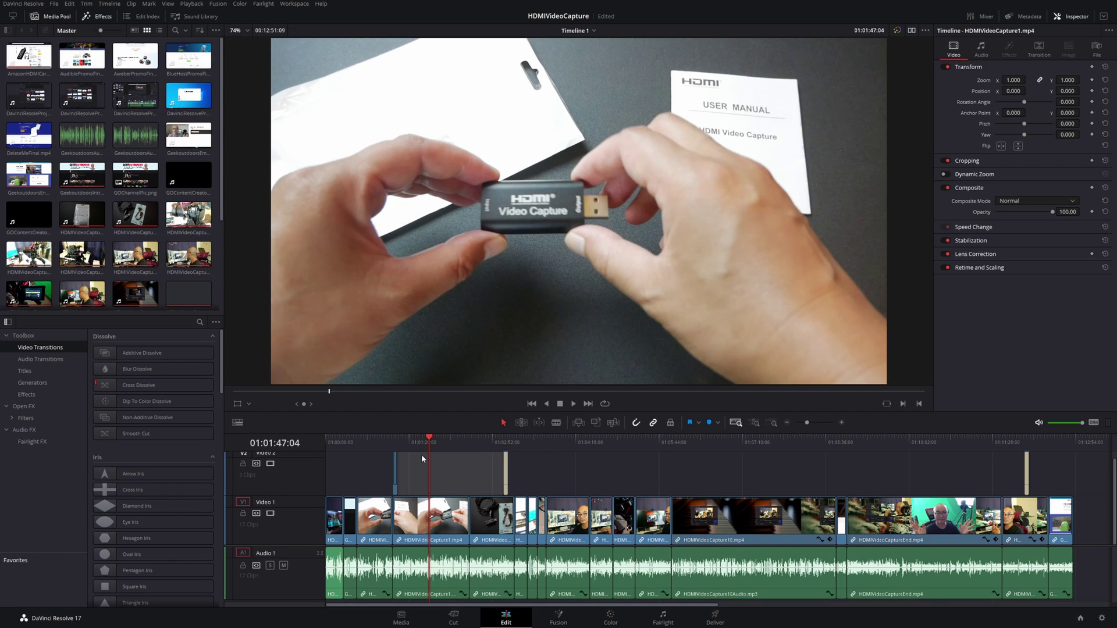
{"action": "key", "text": "i"}
{"action": "left_click", "coordinate": [622, 438]}
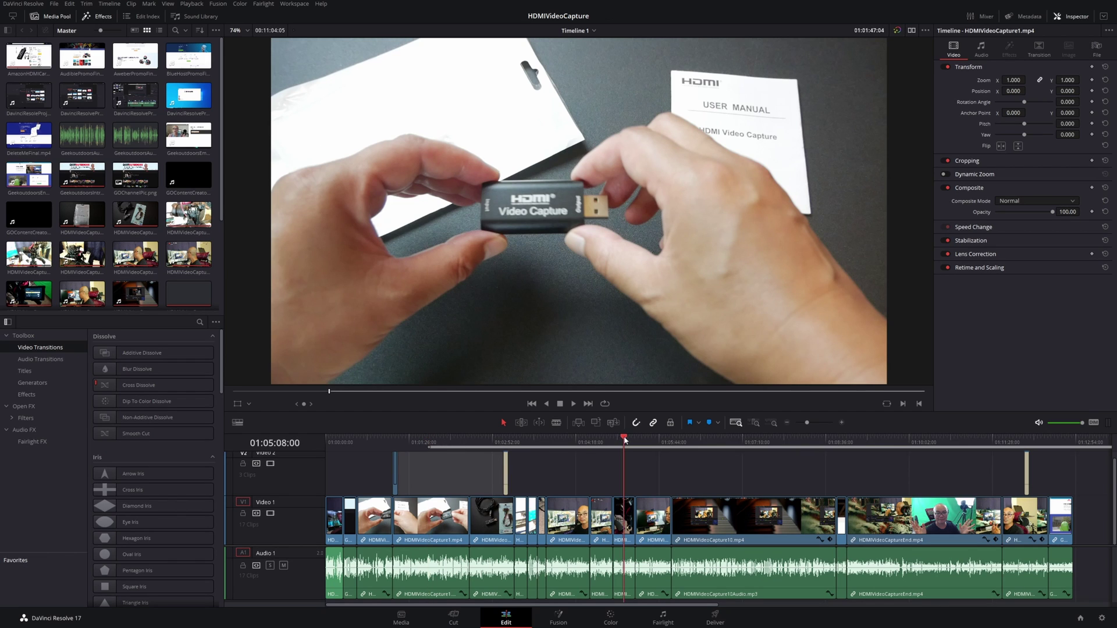
{"action": "key", "text": "o"}
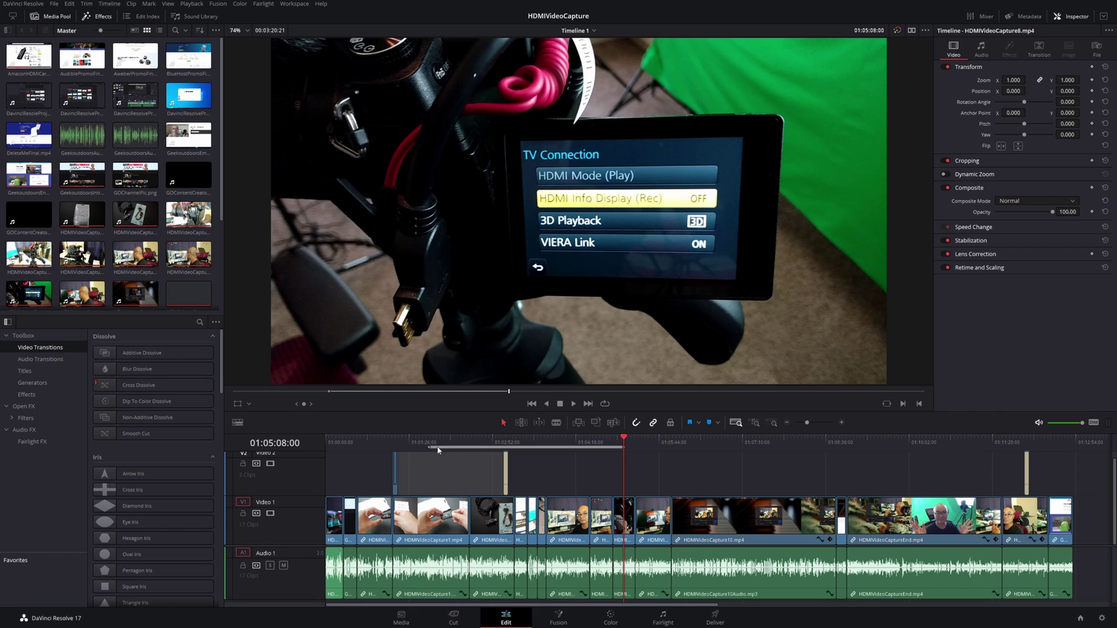
{"action": "left_click", "coordinate": [428, 442]}
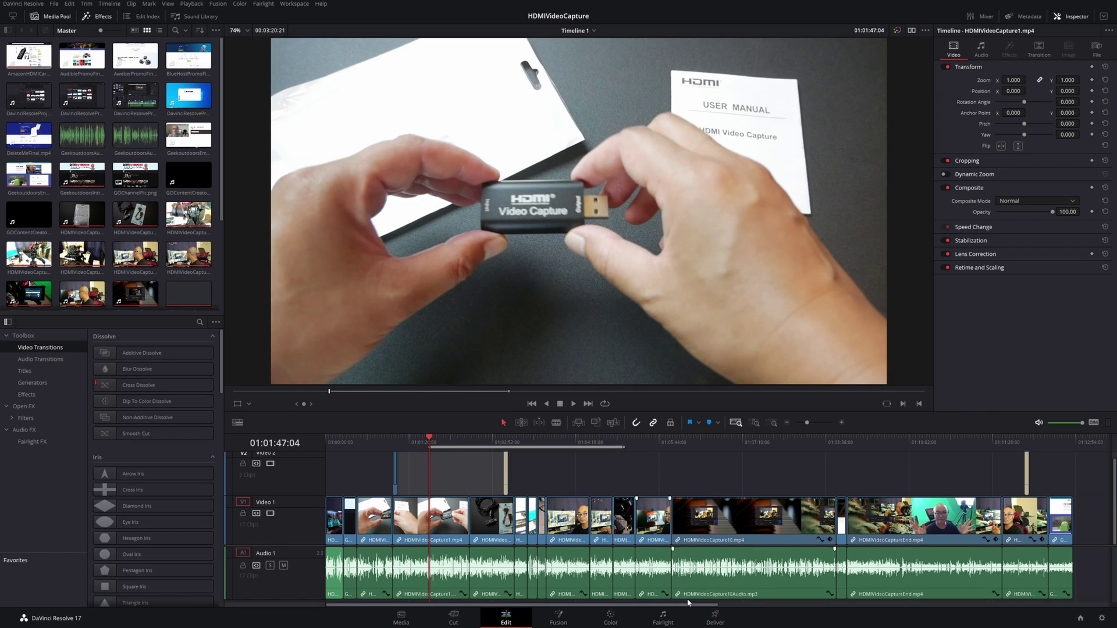
{"action": "left_click", "coordinate": [711, 623]}
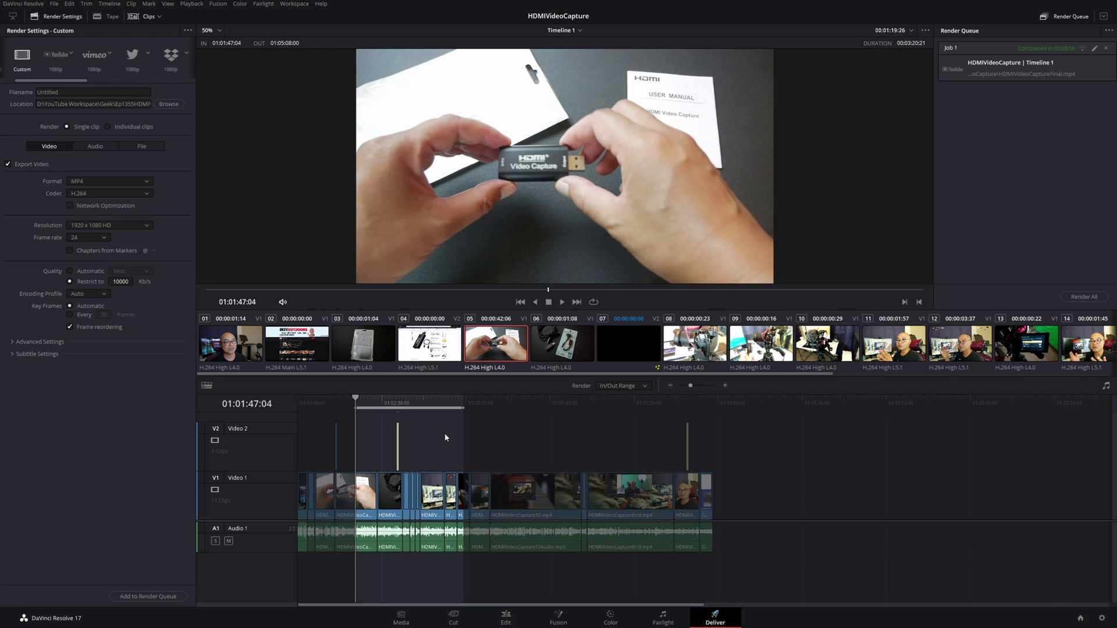
{"action": "left_click", "coordinate": [506, 618]}
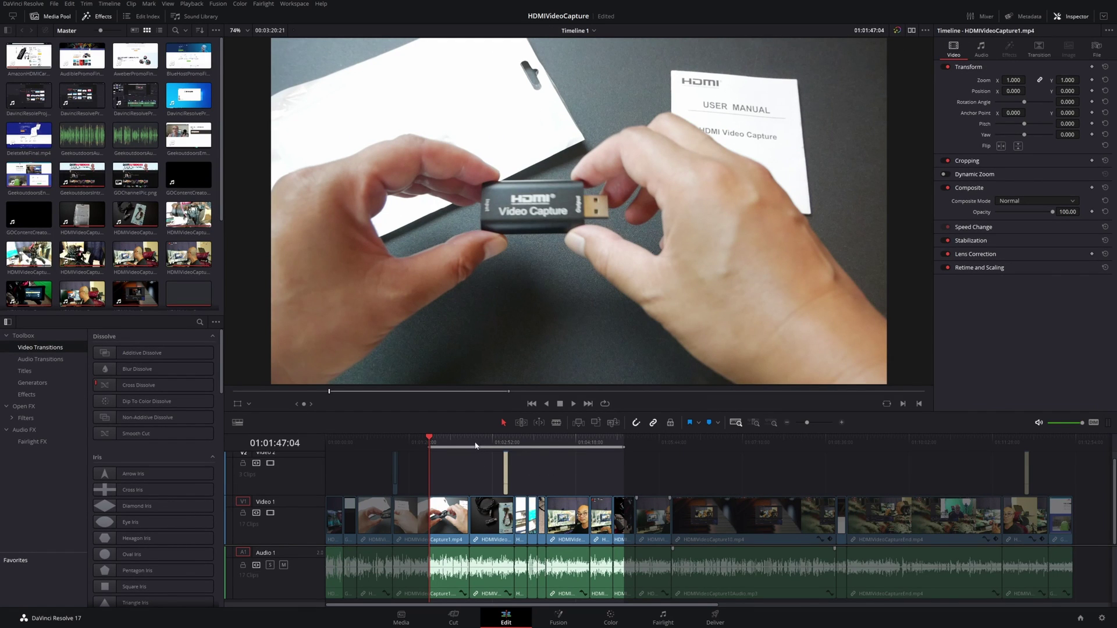
- Use Mark > Clear In and Out to remove the range, restoring the full 00:12:51:09 duration
{"action": "right_click", "coordinate": [470, 443]}
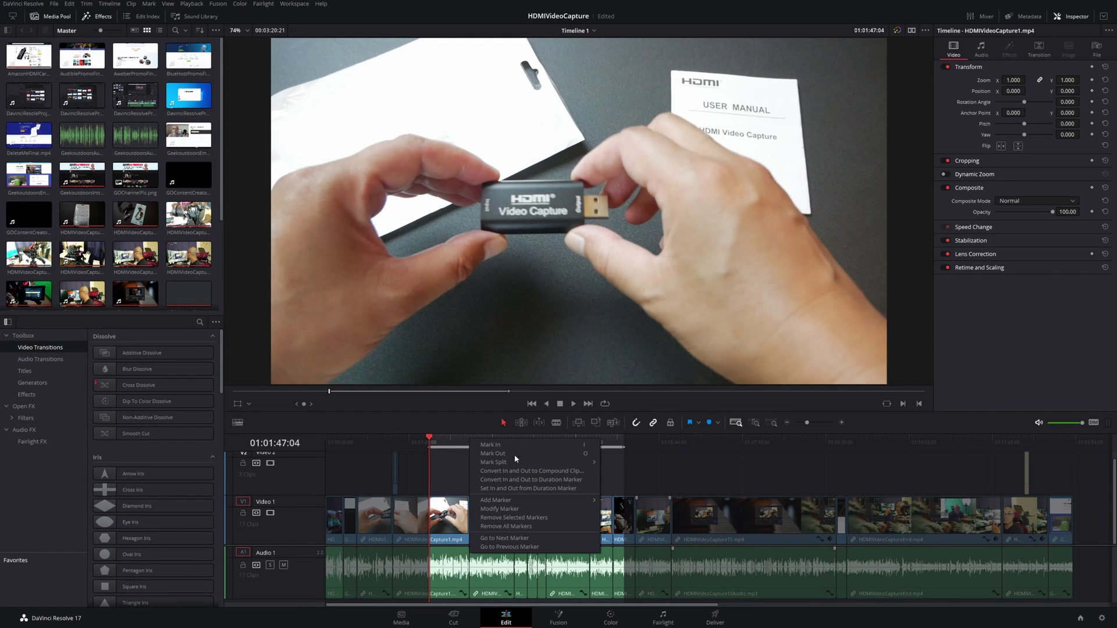
{"action": "left_click", "coordinate": [453, 470]}
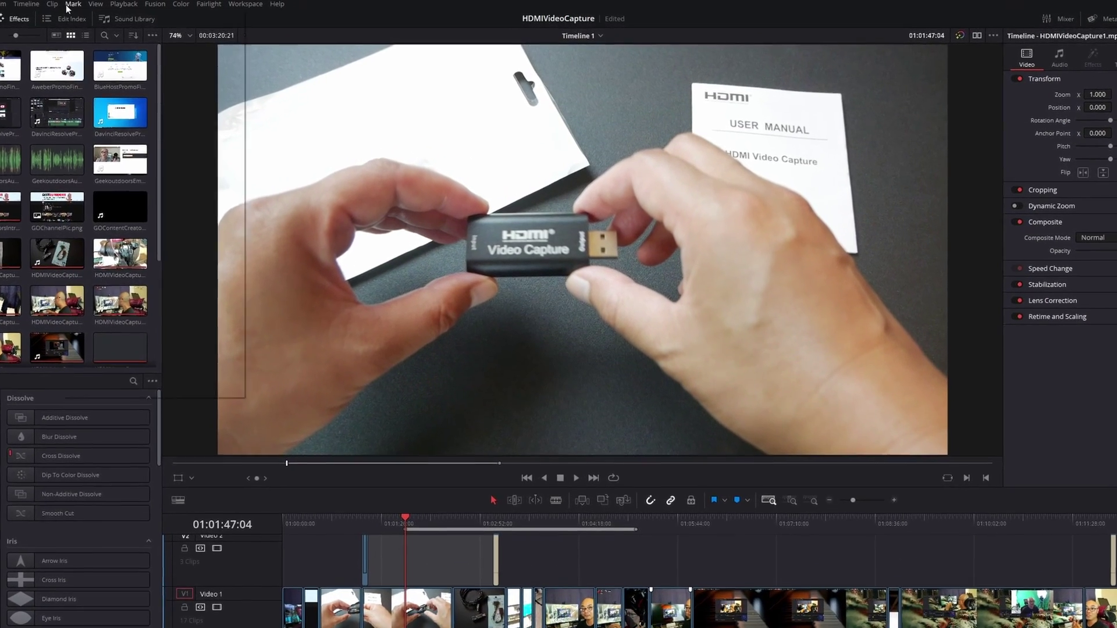
{"action": "left_click", "coordinate": [71, 4]}
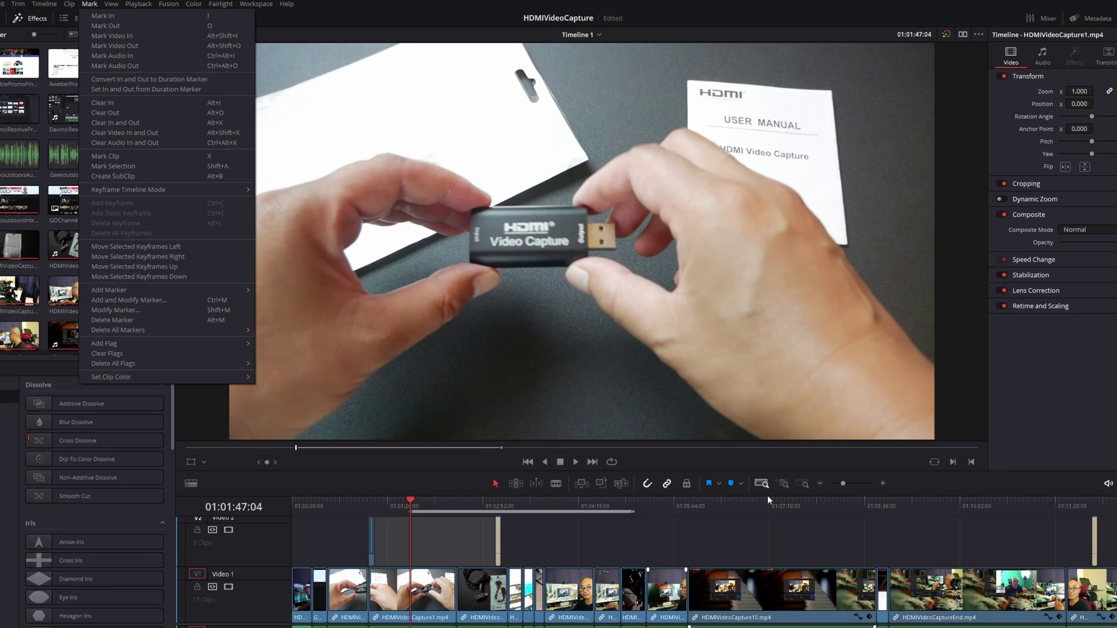
{"action": "left_click", "coordinate": [767, 496]}
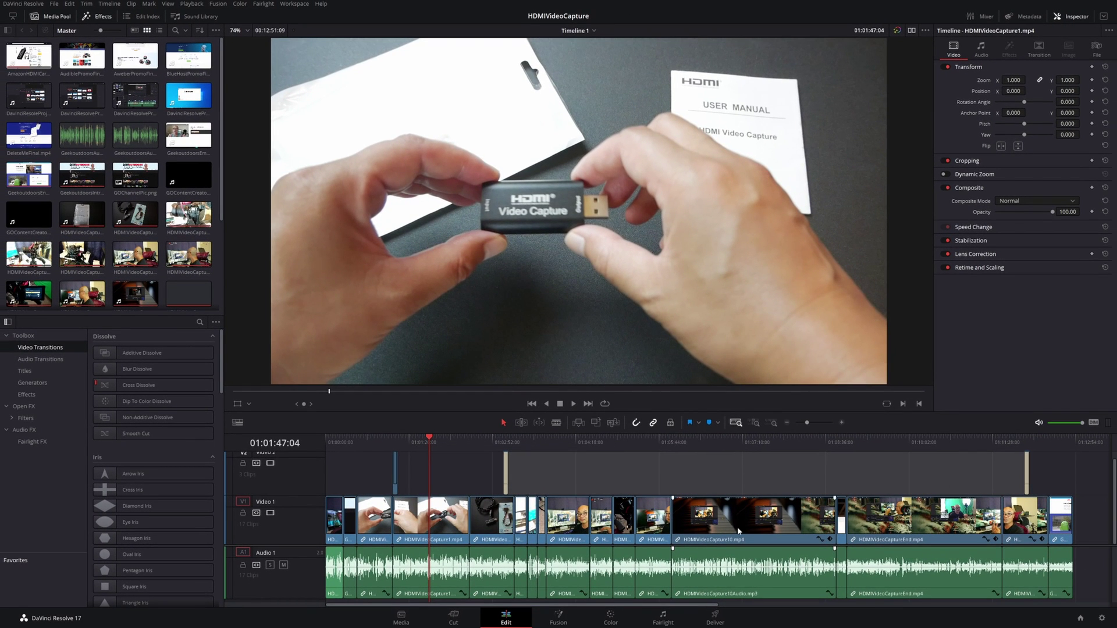
- Switch to the Deliver page with Timeline 1 having no in/out marks
{"action": "left_click", "coordinate": [715, 618]}
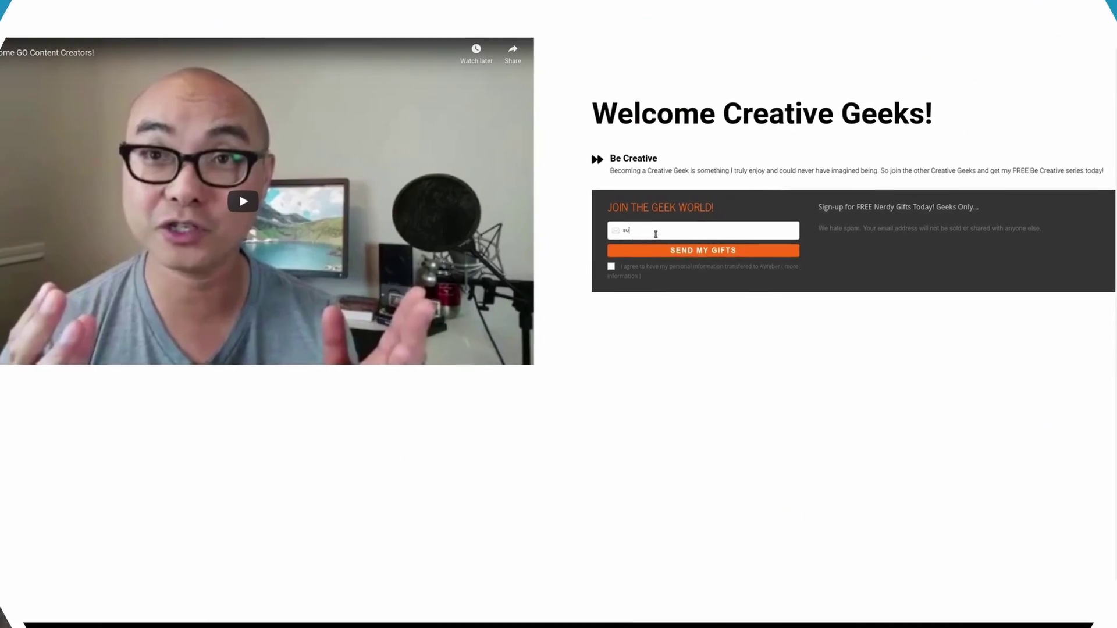
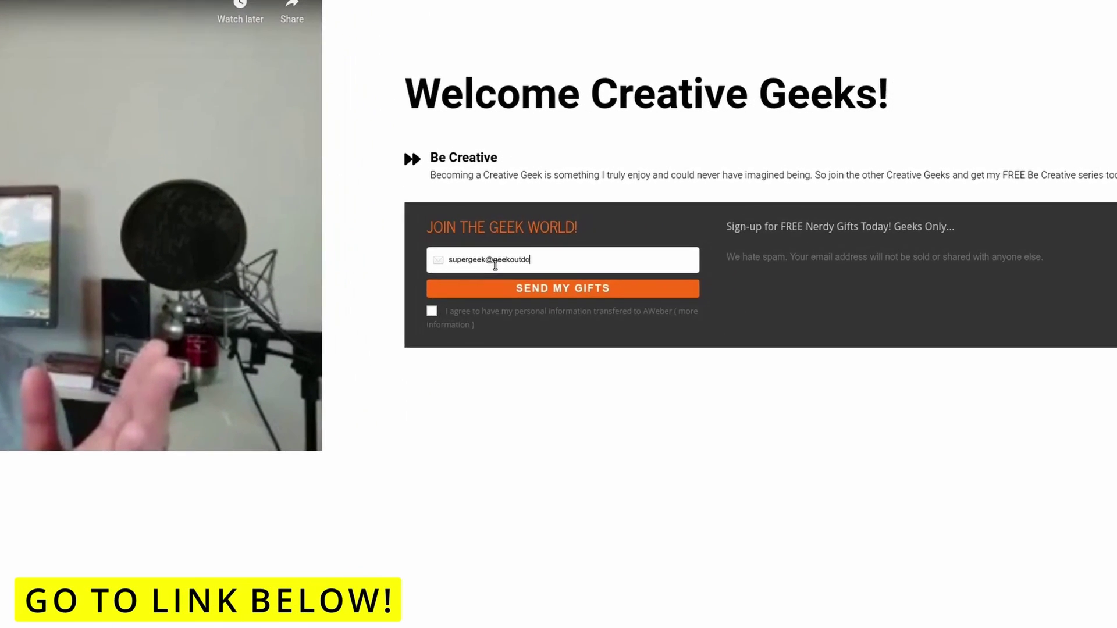